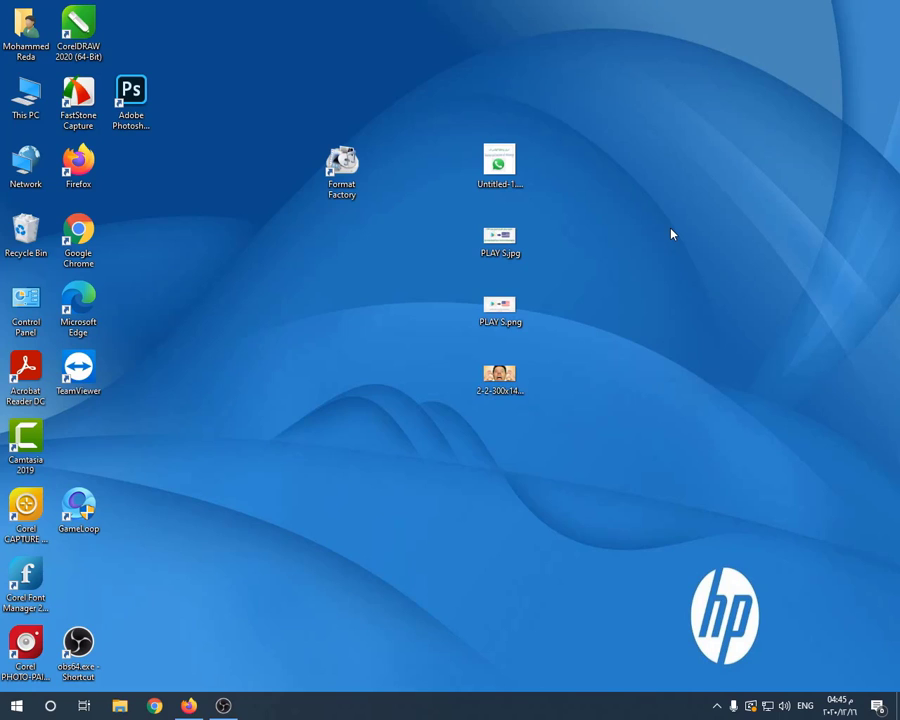
Select the four image files on the desktop and open the Print Pictures dialog for them.
{"action": "left_click_drag", "start_coordinate": [669, 70], "coordinate": [511, 463]}
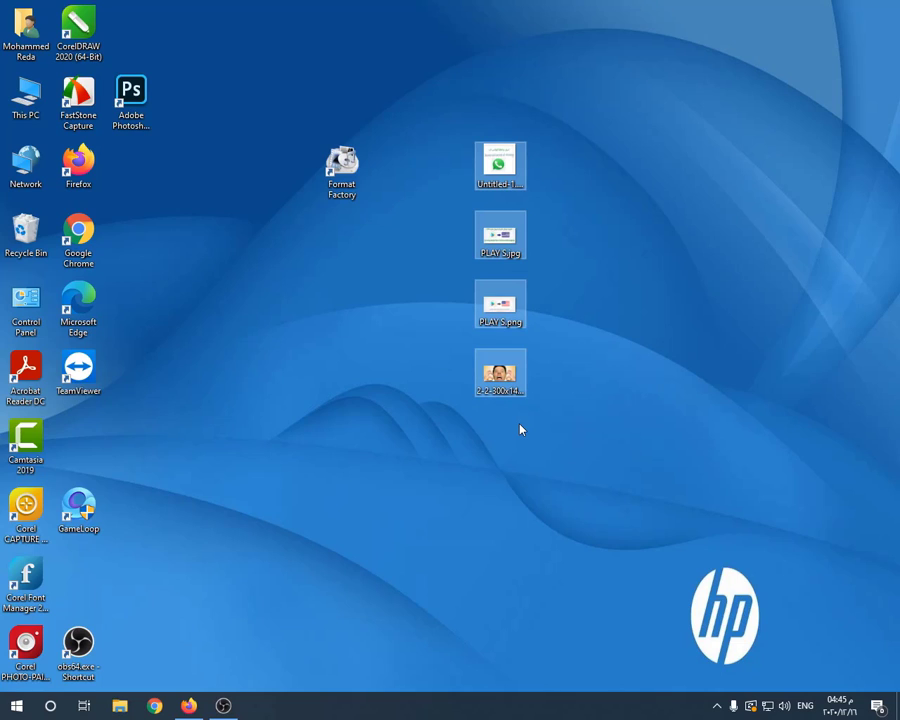
{"action": "left_click", "coordinate": [421, 447]}
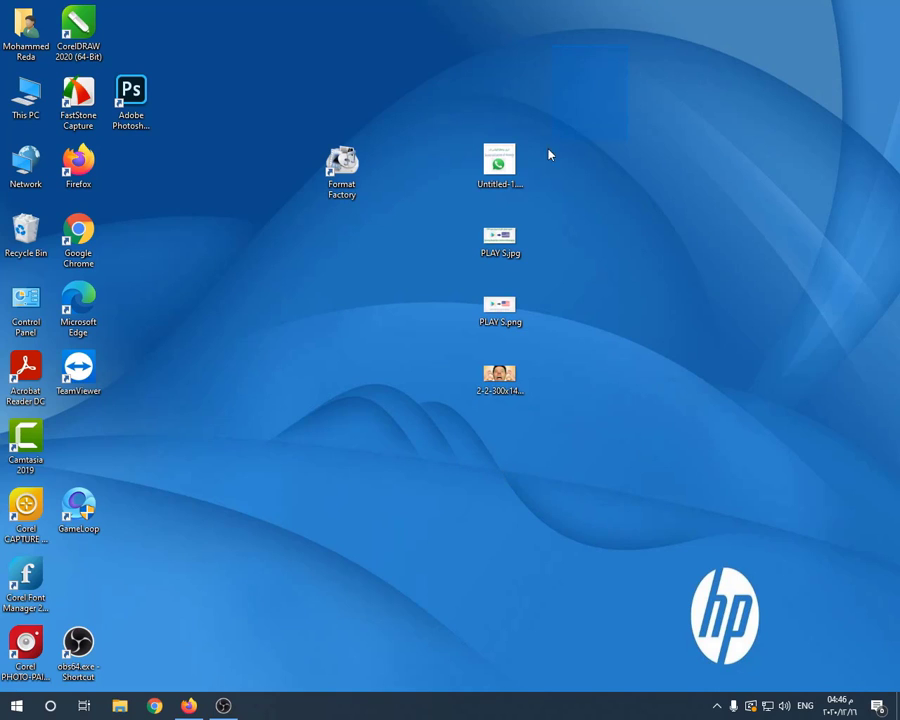
{"action": "left_click_drag", "start_coordinate": [548, 154], "coordinate": [443, 514]}
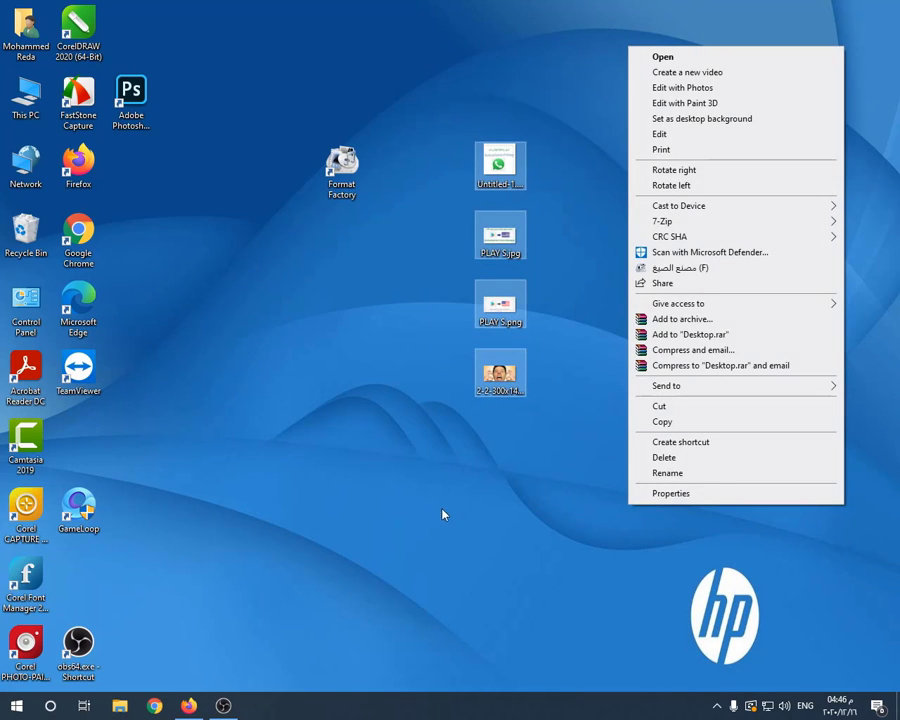
{"action": "left_click", "coordinate": [662, 150]}
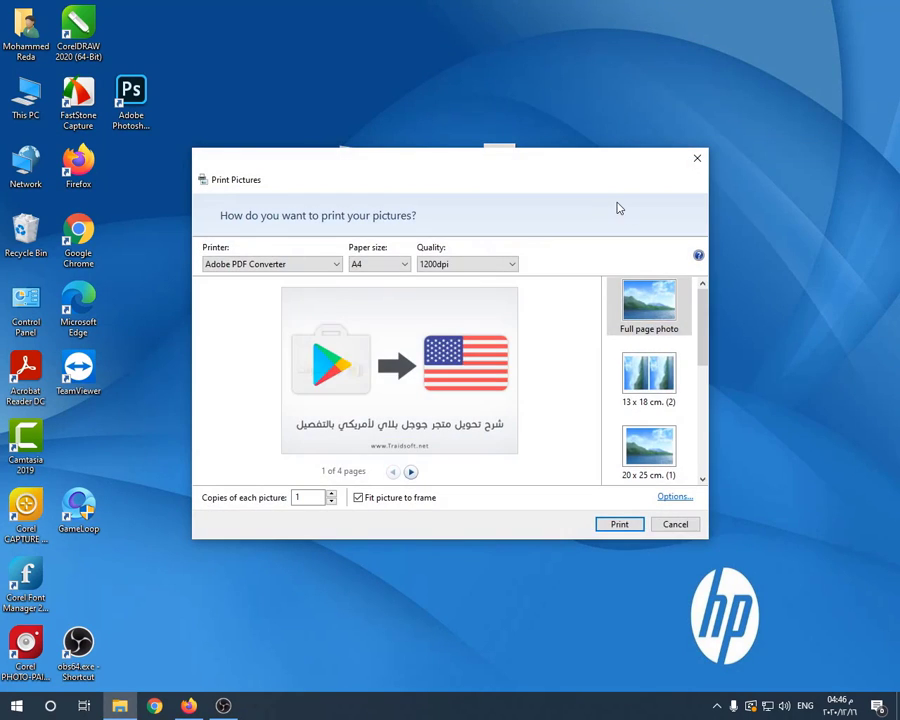
Examine the printers offered in the Print Pictures dialog, including the Install Printer option.
{"action": "left_click", "coordinate": [275, 263]}
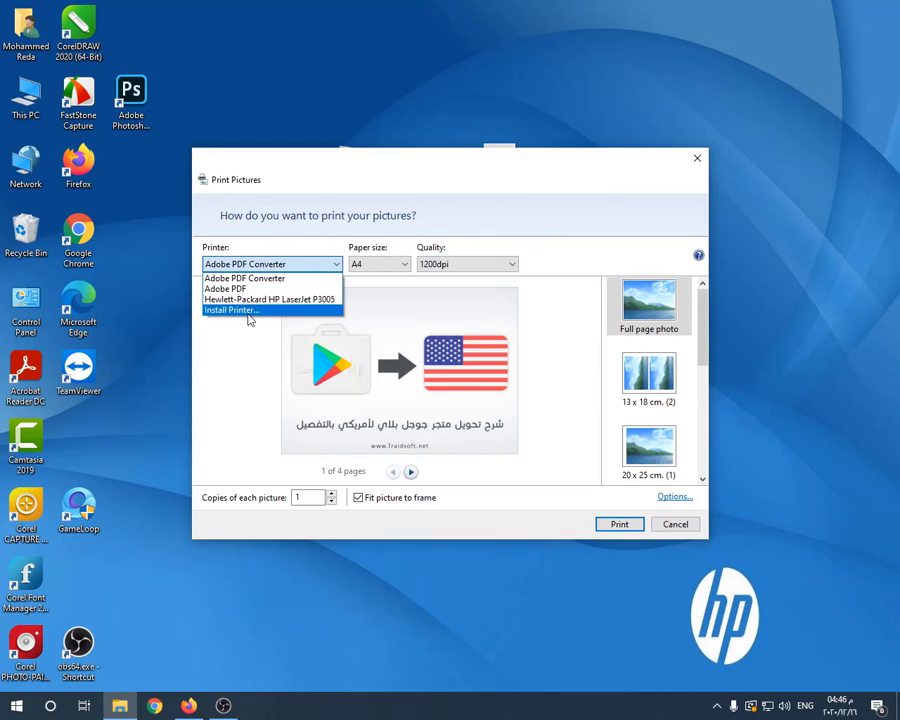
{"action": "left_click", "coordinate": [310, 283]}
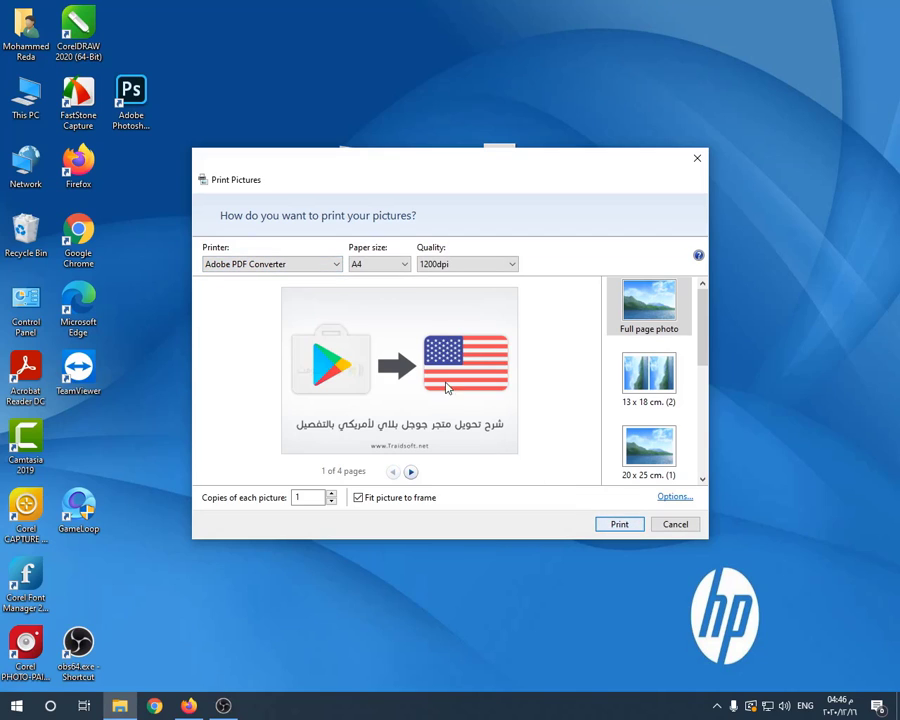
{"action": "left_click", "coordinate": [320, 266]}
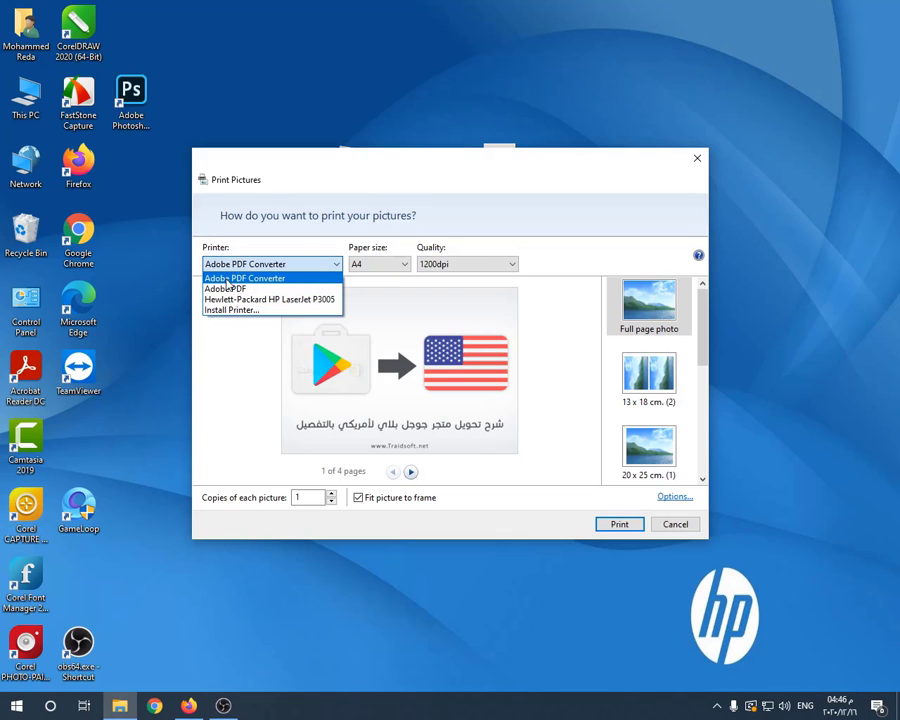
{"action": "left_click", "coordinate": [231, 310]}
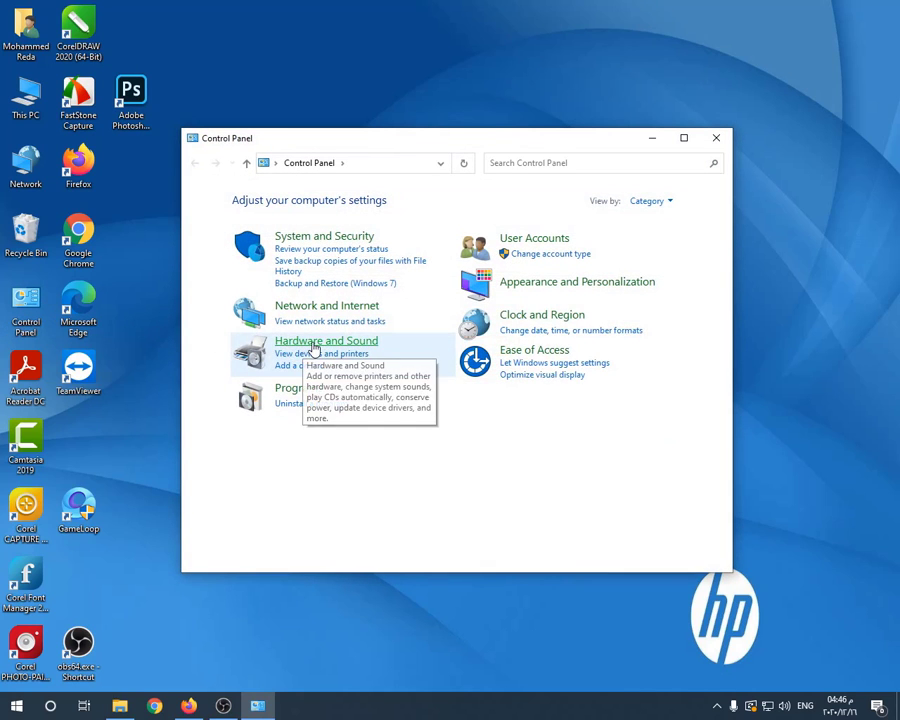
Go to Devices and Printers under Hardware and Sound and remove the Adobe PDF Converter printer.
{"action": "left_click", "coordinate": [312, 348]}
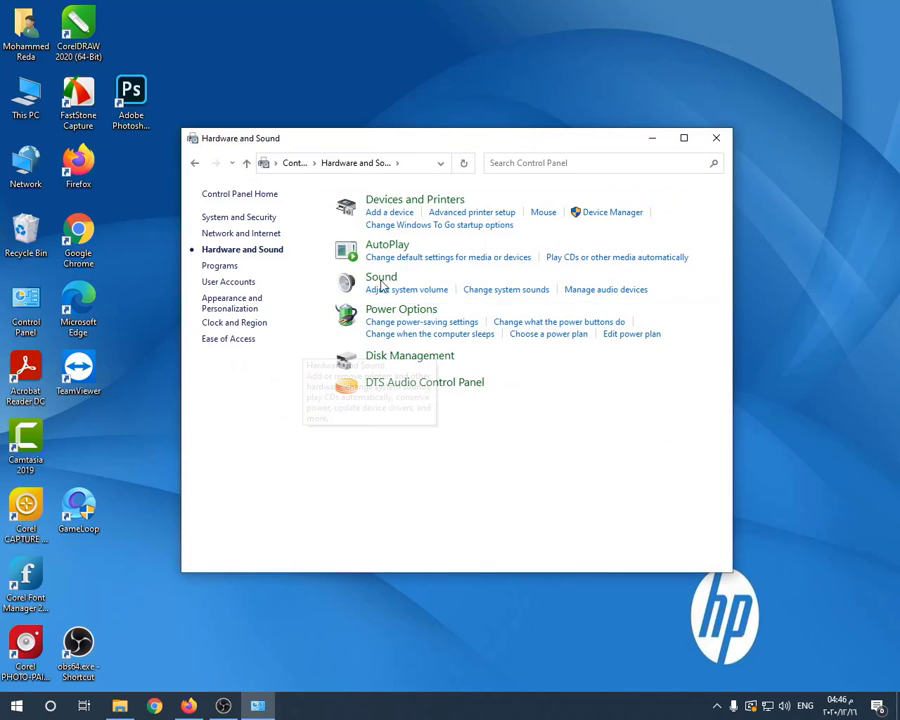
{"action": "left_click", "coordinate": [395, 203]}
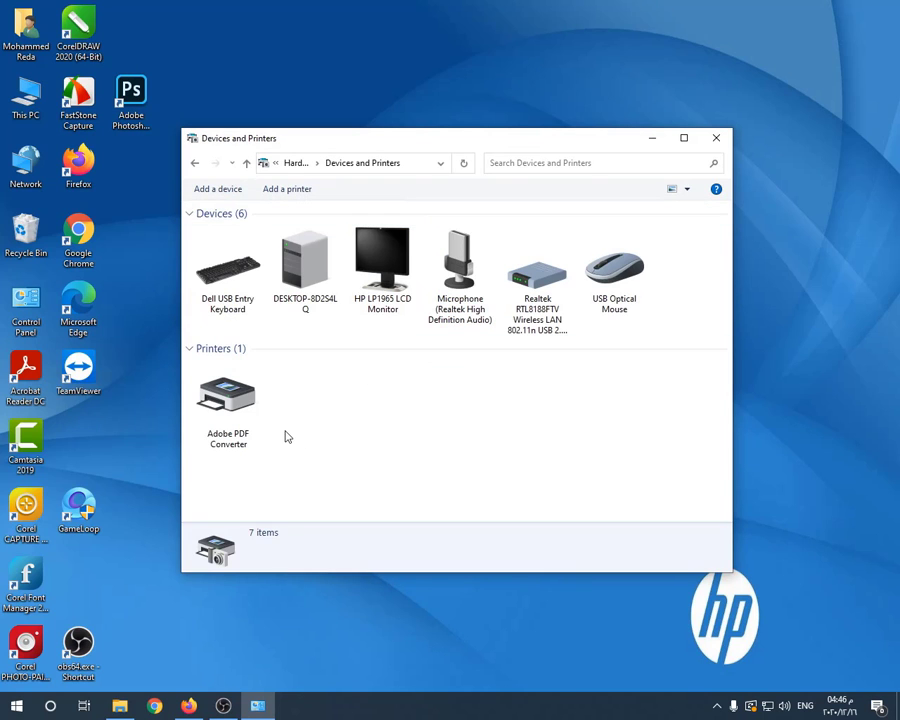
{"action": "left_click_drag", "start_coordinate": [428, 436], "coordinate": [194, 430]}
{"action": "right_click", "coordinate": [216, 412]}
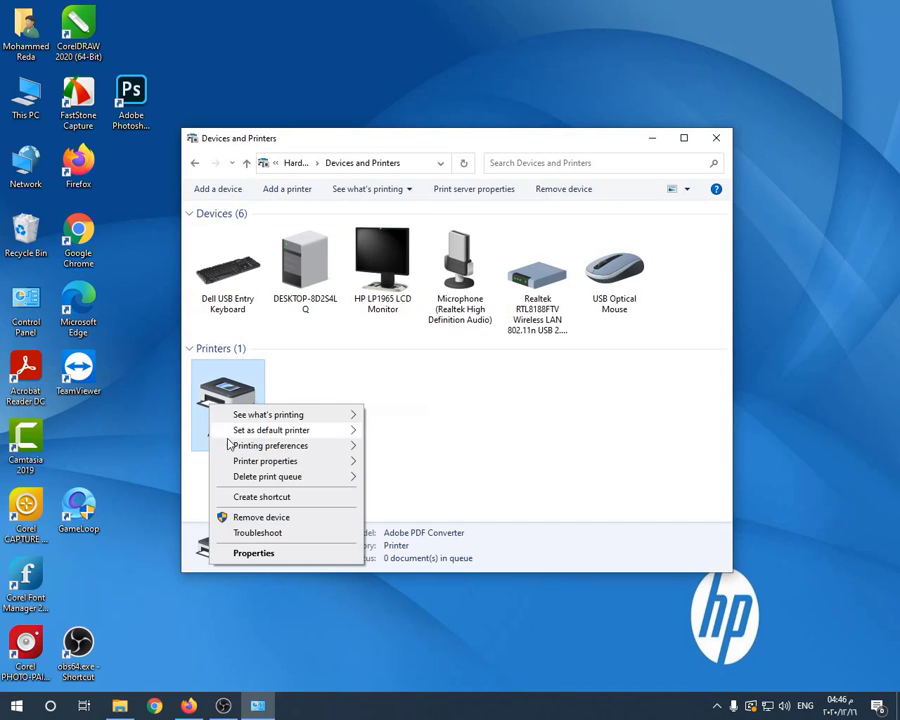
{"action": "left_click", "coordinate": [262, 518]}
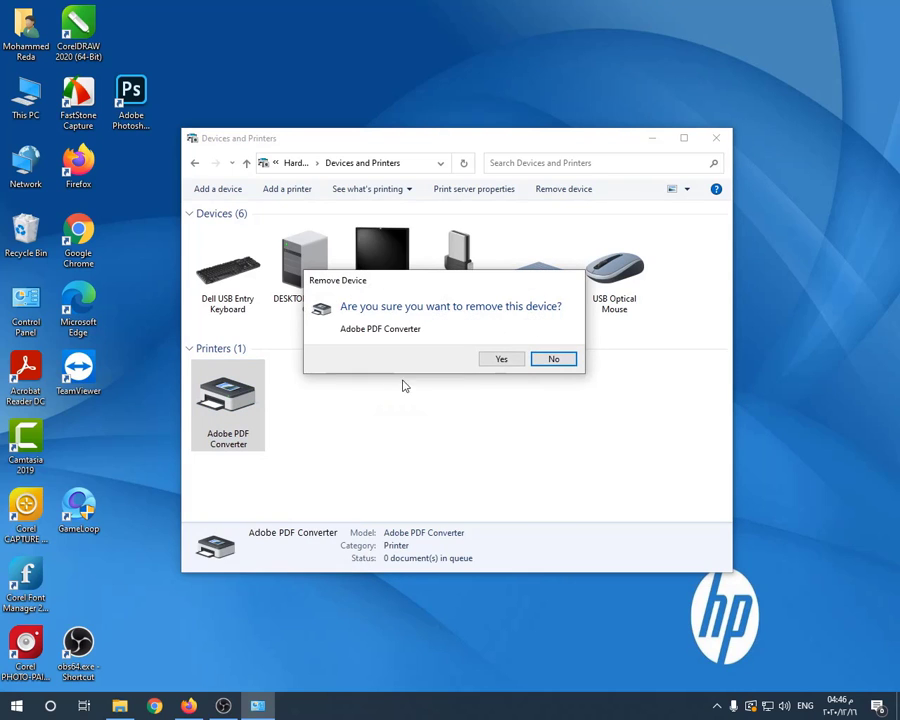
{"action": "left_click", "coordinate": [497, 360]}
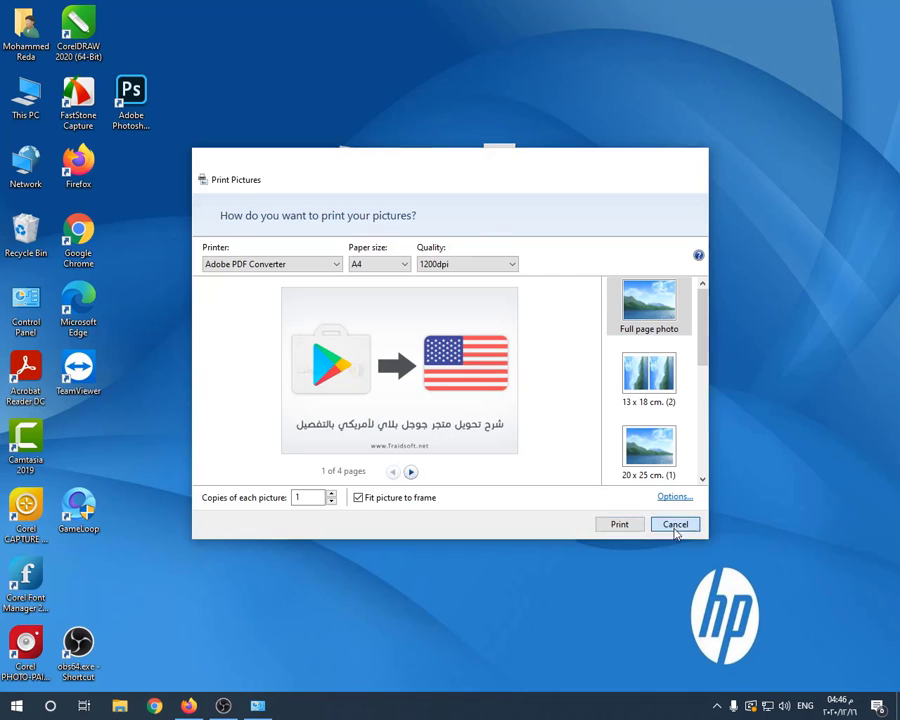
Cancel the Print Pictures dialog and refresh the Devices and Printers list.
{"action": "left_click", "coordinate": [675, 527]}
{"action": "left_click", "coordinate": [258, 706]}
{"action": "right_click", "coordinate": [364, 425]}
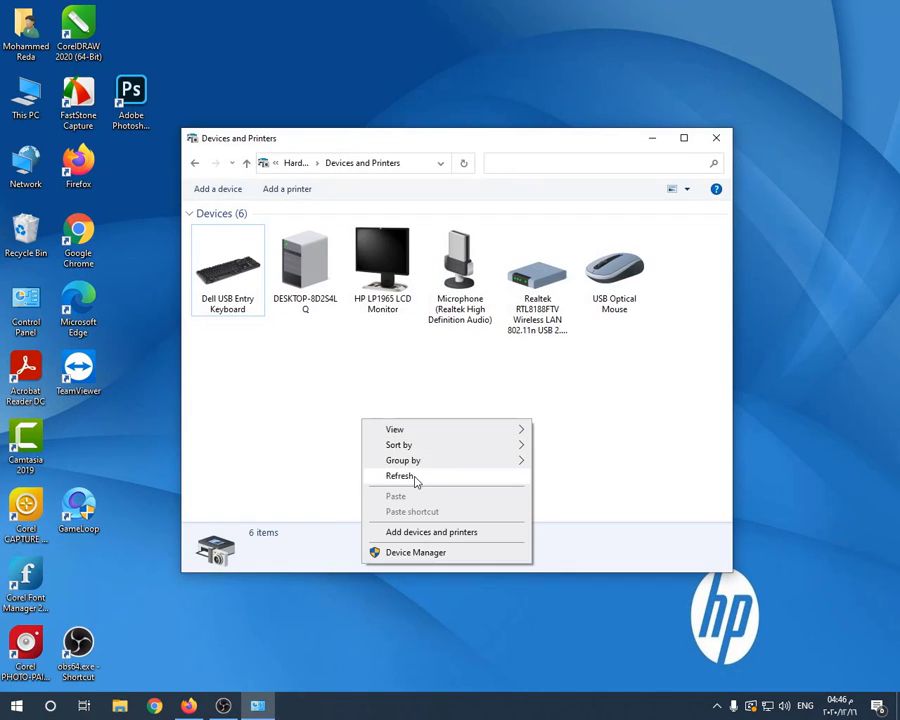
{"action": "left_click", "coordinate": [416, 478]}
{"action": "right_click", "coordinate": [386, 414]}
{"action": "left_click", "coordinate": [450, 462]}
{"action": "right_click", "coordinate": [390, 425]}
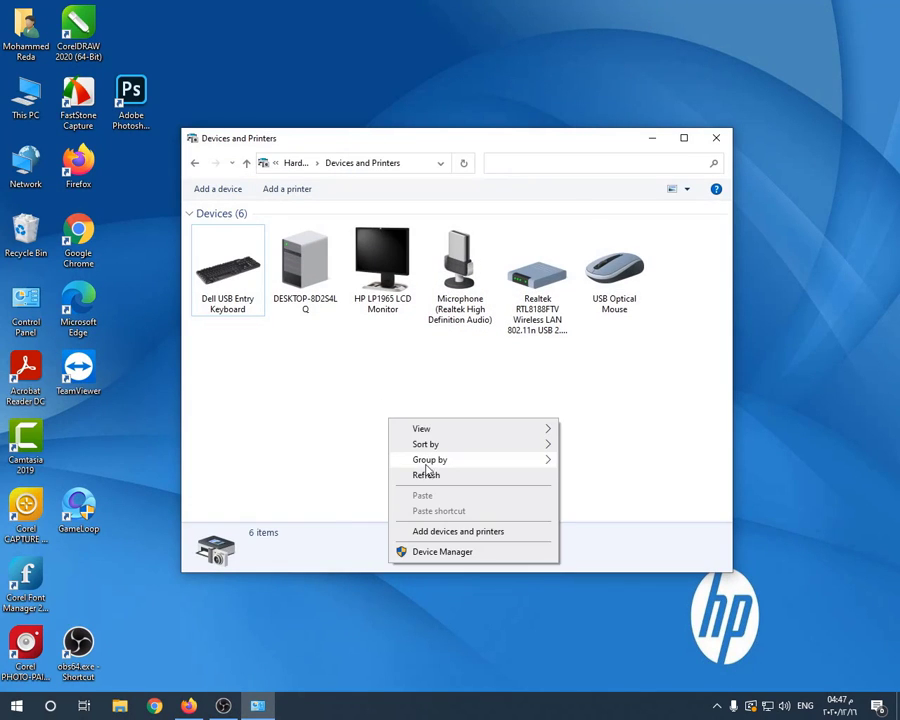
{"action": "left_click", "coordinate": [430, 474]}
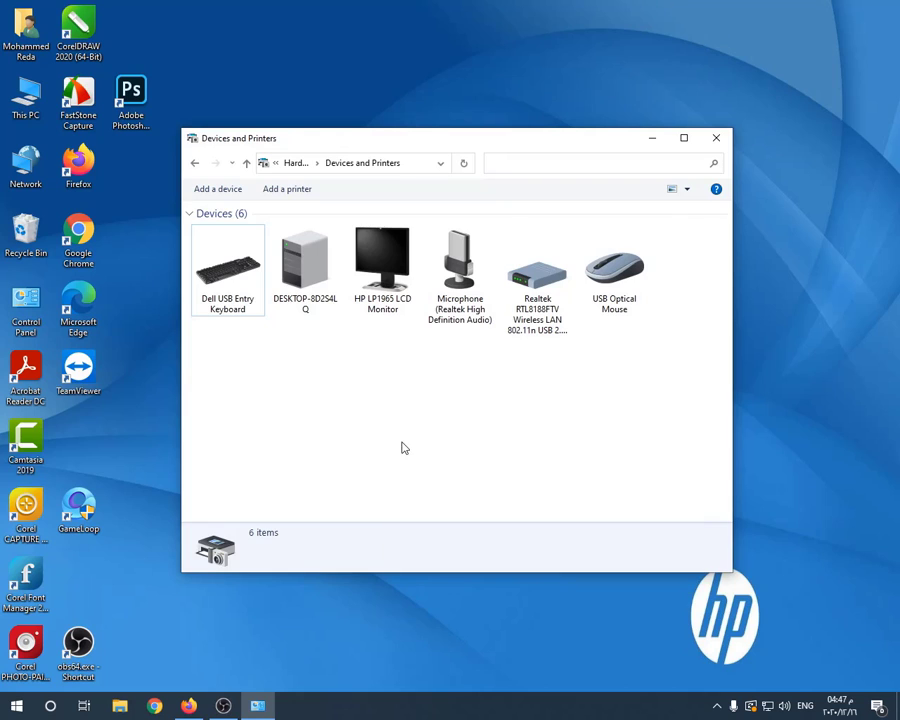
Start adding an unlisted local printer with manual settings, using the existing port LPT1: (Printer Port).
{"action": "left_click", "coordinate": [289, 190]}
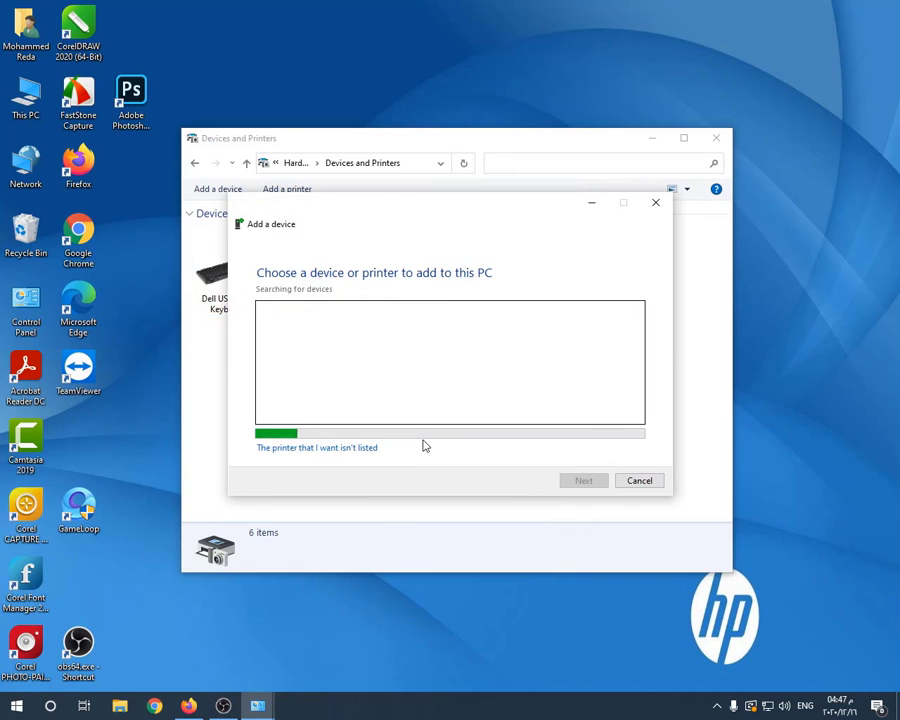
{"action": "left_click", "coordinate": [337, 452]}
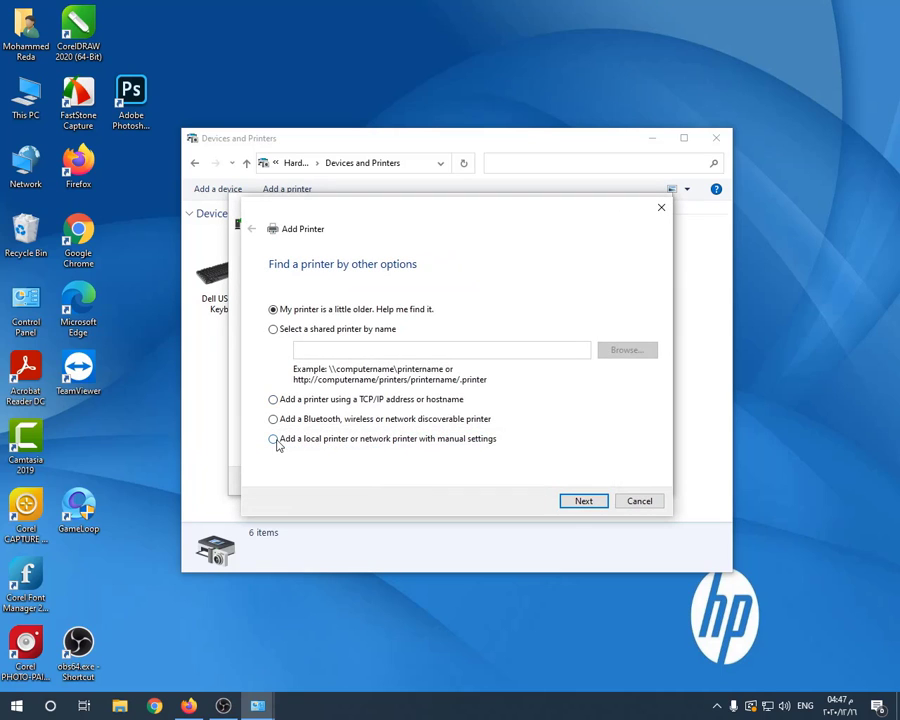
{"action": "left_click", "coordinate": [334, 446]}
{"action": "left_click", "coordinate": [584, 502]}
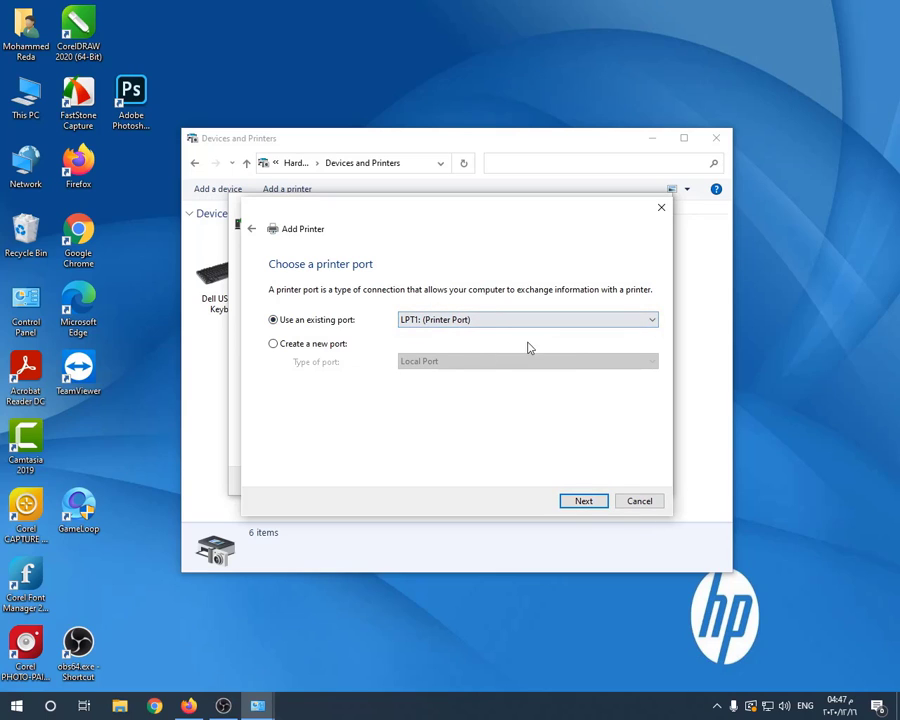
{"action": "left_click", "coordinate": [577, 501]}
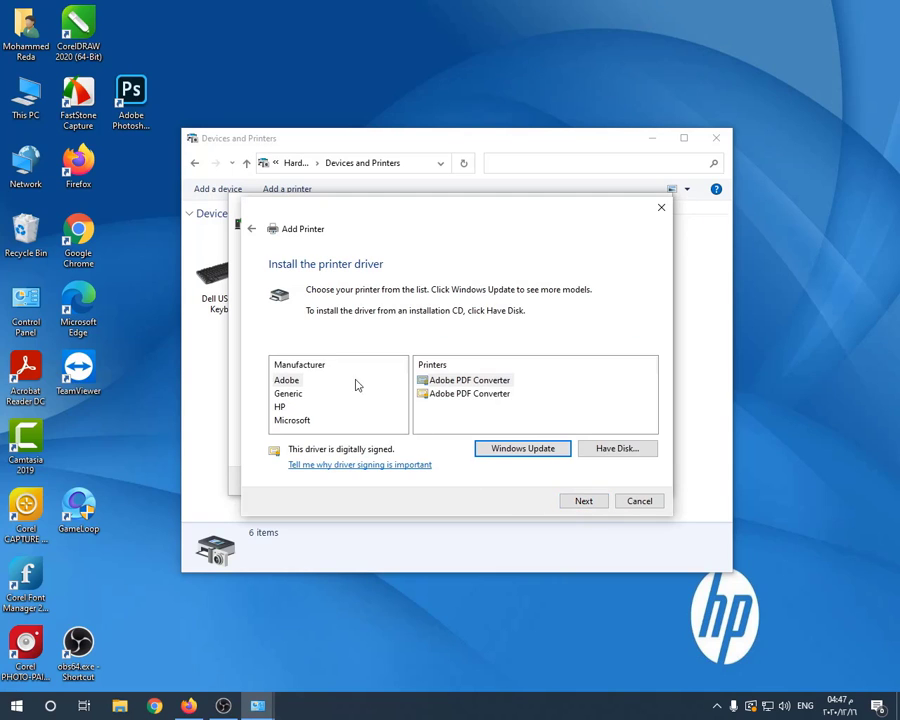
Load the printer driver from disk using AdobePDF.inf in the AdobePDF folder in Downloads.
{"action": "left_click", "coordinate": [629, 449]}
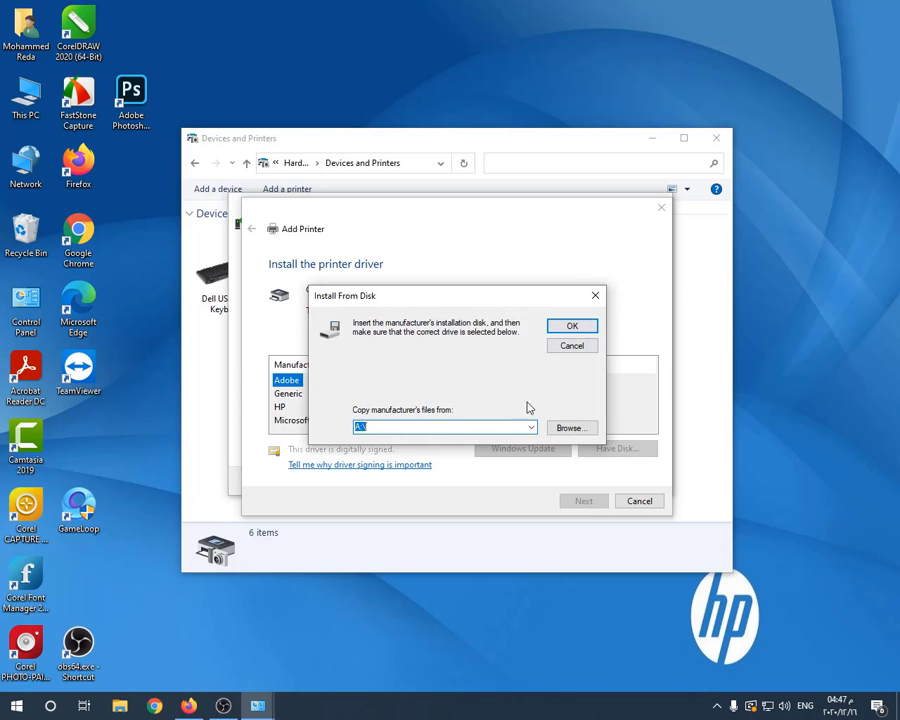
{"action": "left_click", "coordinate": [571, 429]}
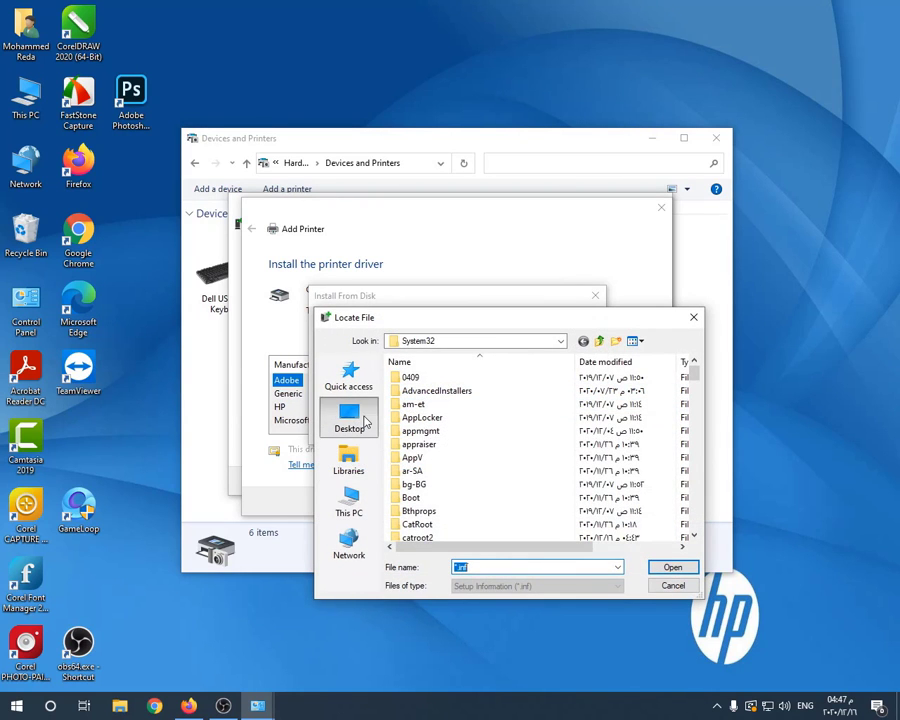
{"action": "left_click", "coordinate": [349, 418]}
{"action": "double_click", "coordinate": [446, 384]}
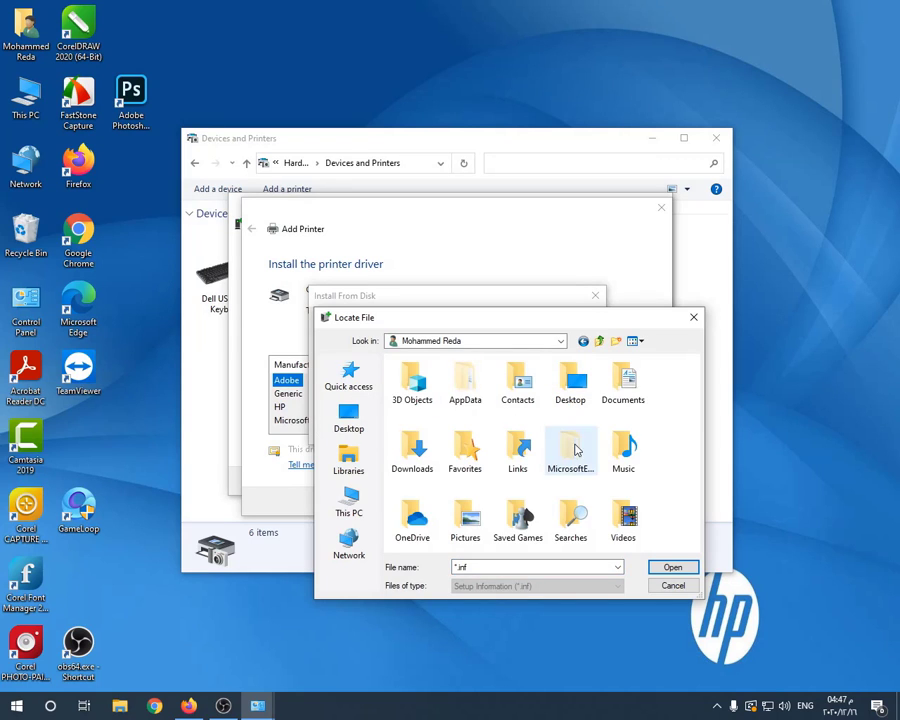
{"action": "double_click", "coordinate": [414, 452]}
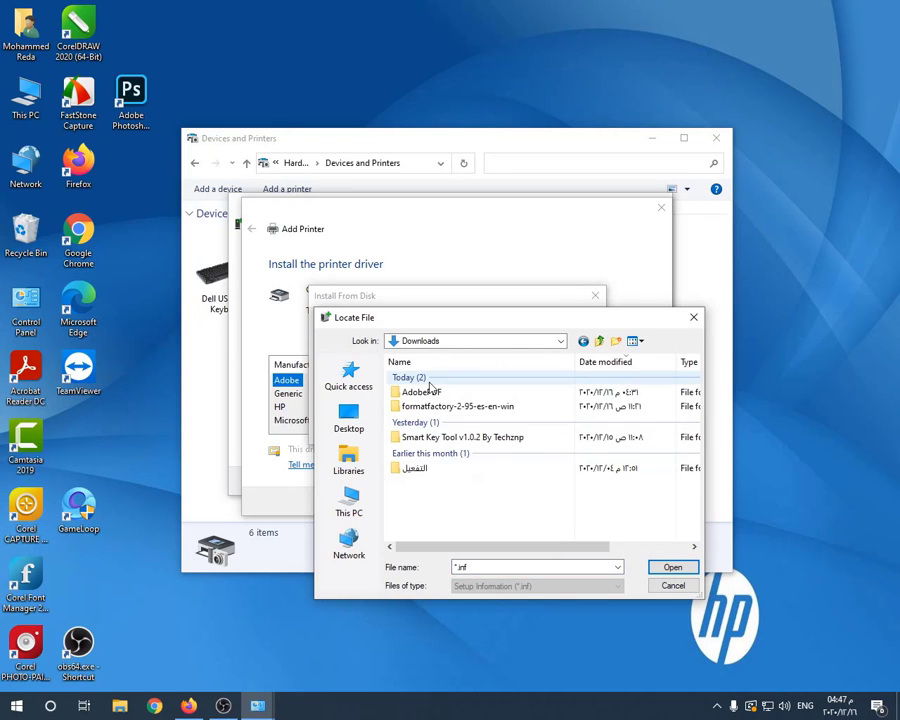
{"action": "double_click", "coordinate": [420, 391]}
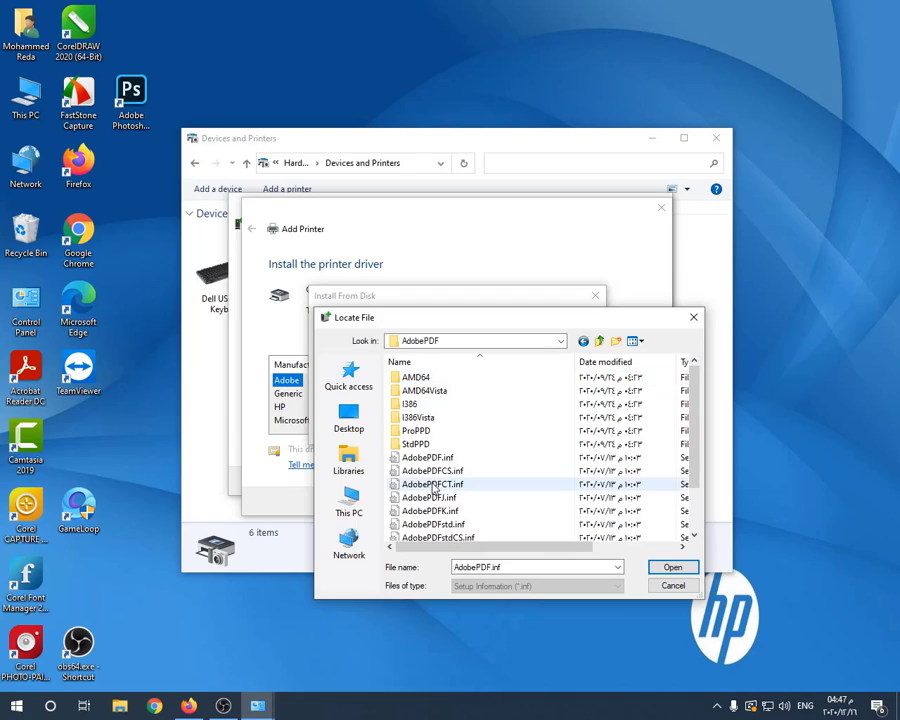
{"action": "left_click", "coordinate": [413, 459]}
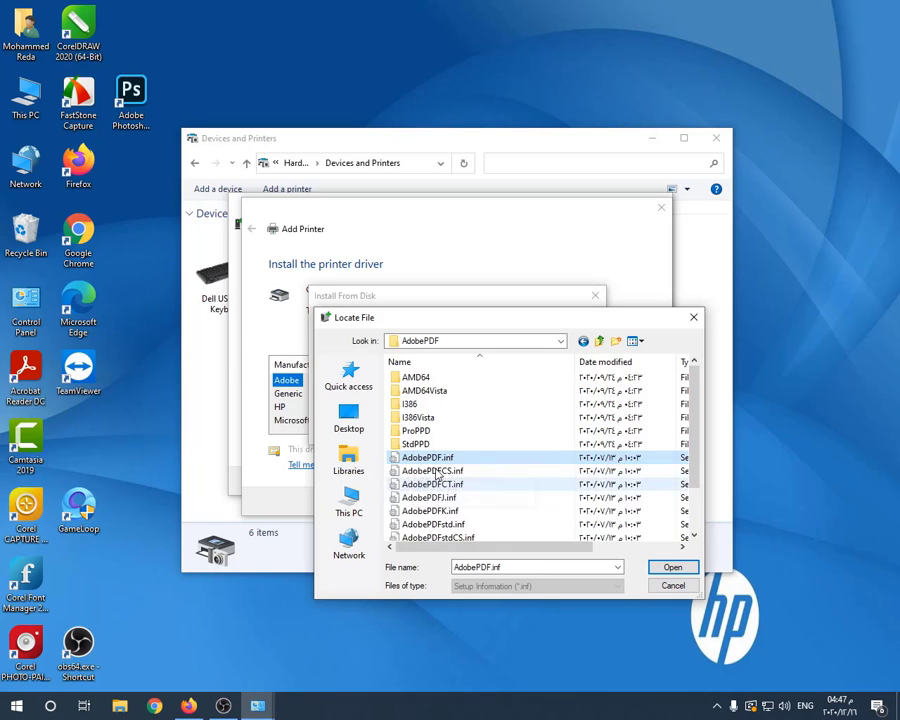
{"action": "left_click", "coordinate": [671, 567]}
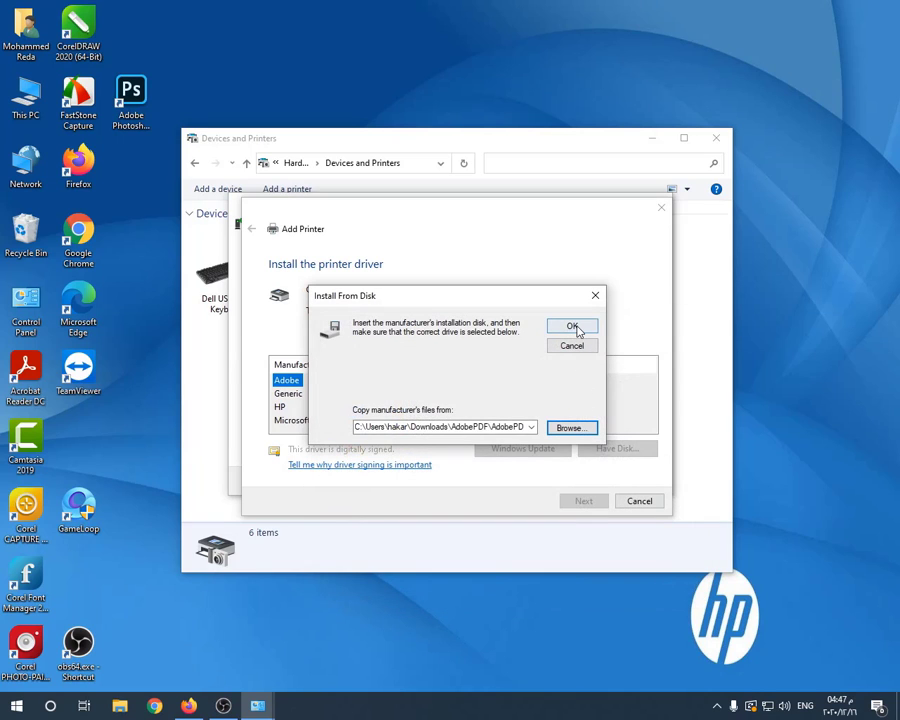
{"action": "left_click", "coordinate": [573, 328]}
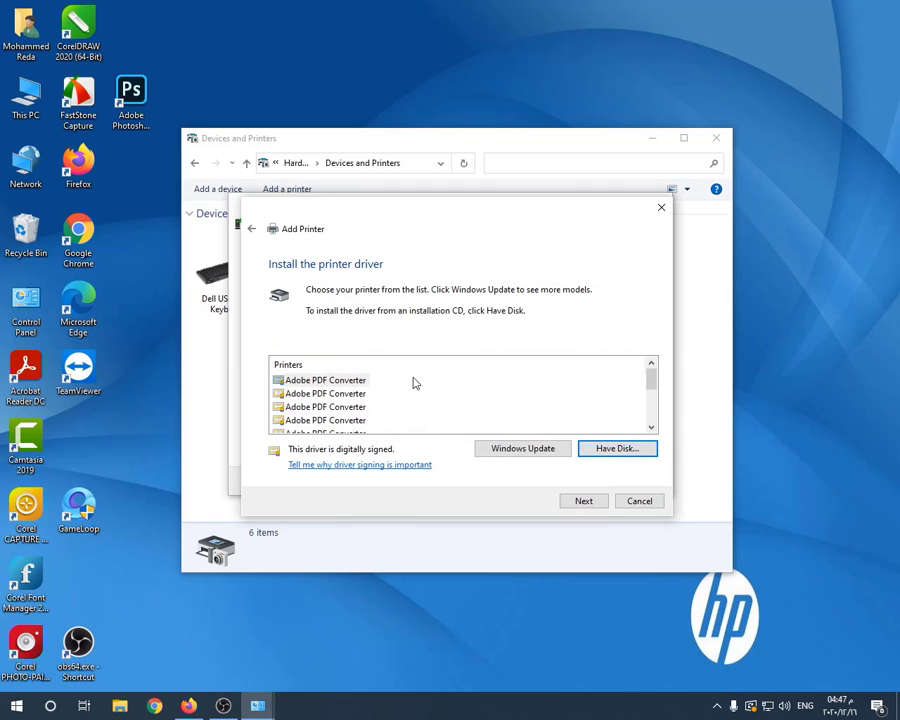
Choose an Adobe PDF Converter entry further down the driver list and use the currently installed driver.
{"action": "left_click", "coordinate": [341, 383]}
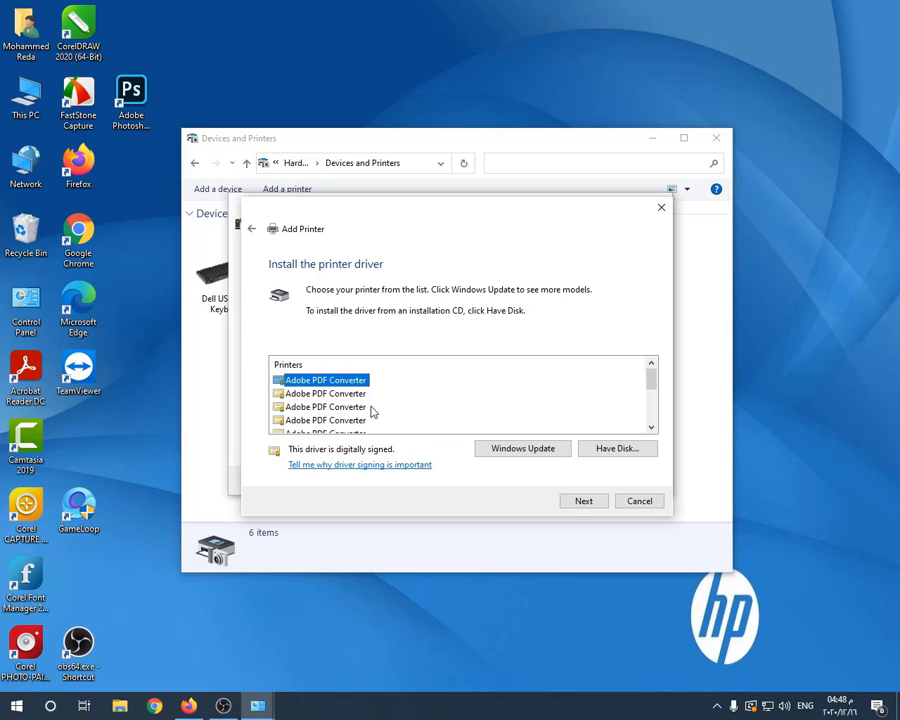
{"action": "key", "text": "Down"}
{"action": "key", "text": "Down"}
{"action": "key", "text": "Down"}
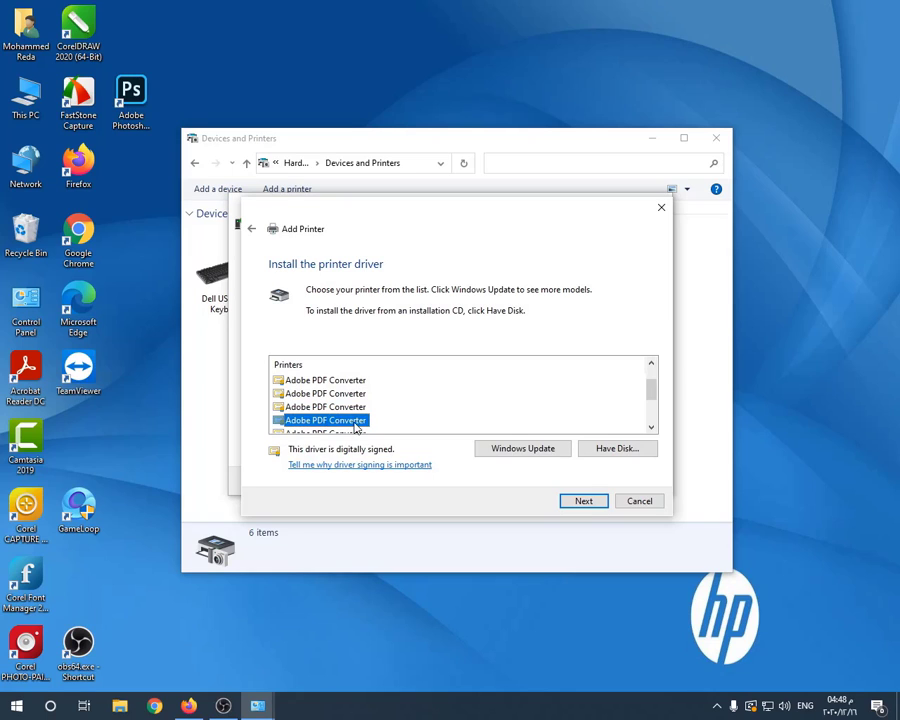
{"action": "left_click", "coordinate": [587, 503]}
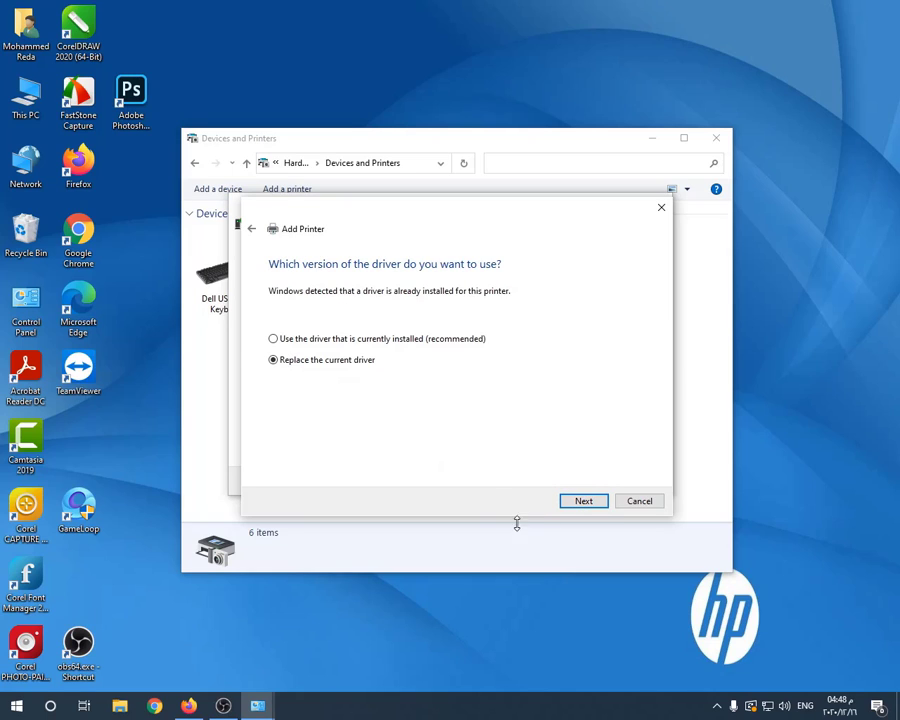
{"action": "left_click", "coordinate": [274, 339]}
{"action": "left_click", "coordinate": [577, 501]}
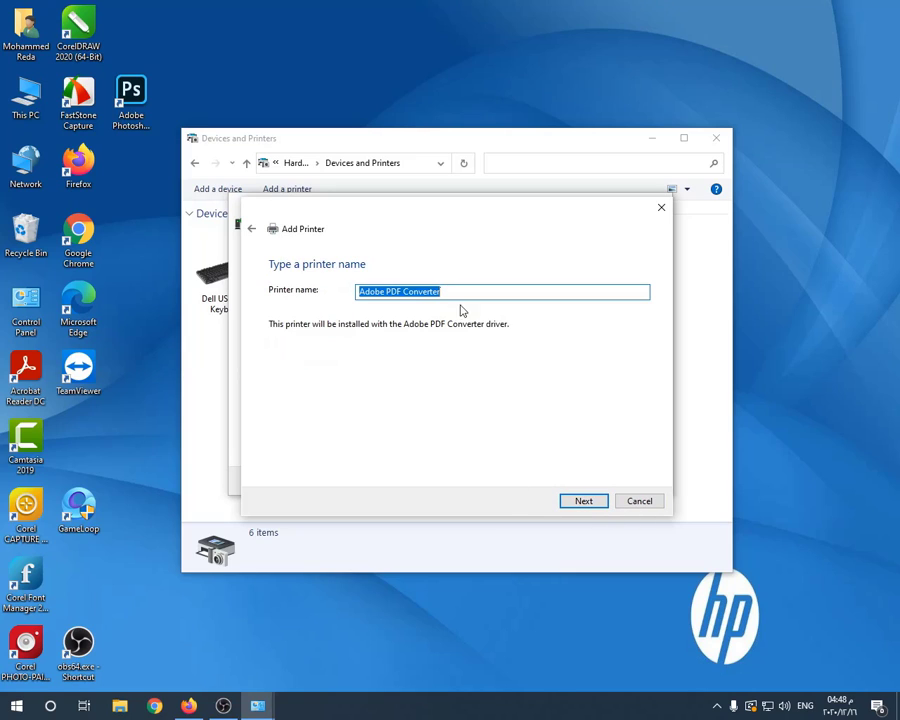
Name the printer Adobe PDF and finish adding it without printing a test page.
{"action": "left_click_drag", "start_coordinate": [476, 294], "coordinate": [408, 291]}
{"action": "key", "text": "BackSpace"}
{"action": "left_click", "coordinate": [585, 502]}
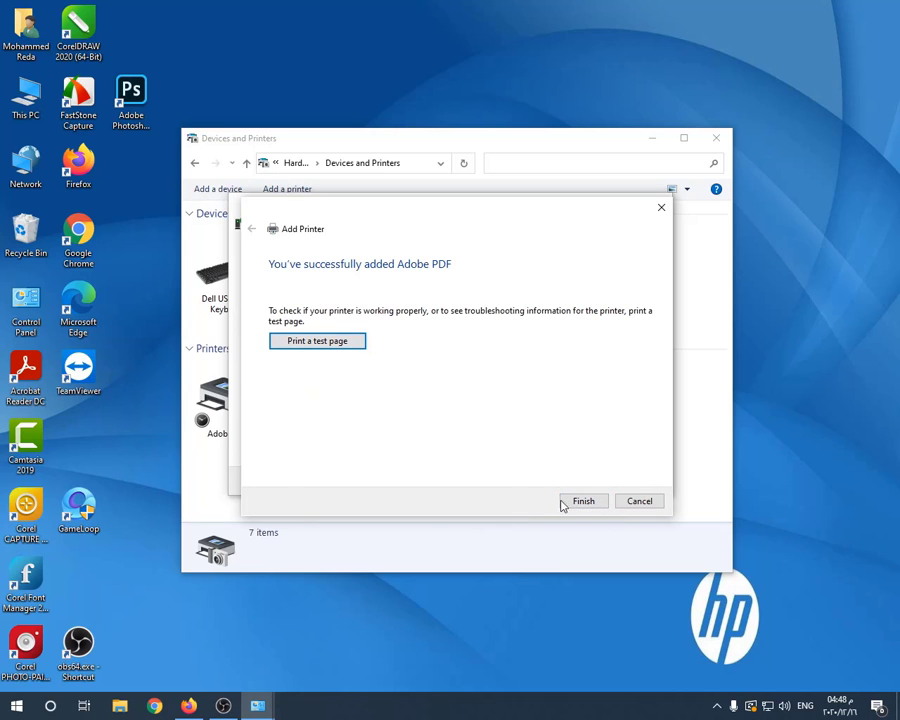
{"action": "left_click", "coordinate": [590, 502]}
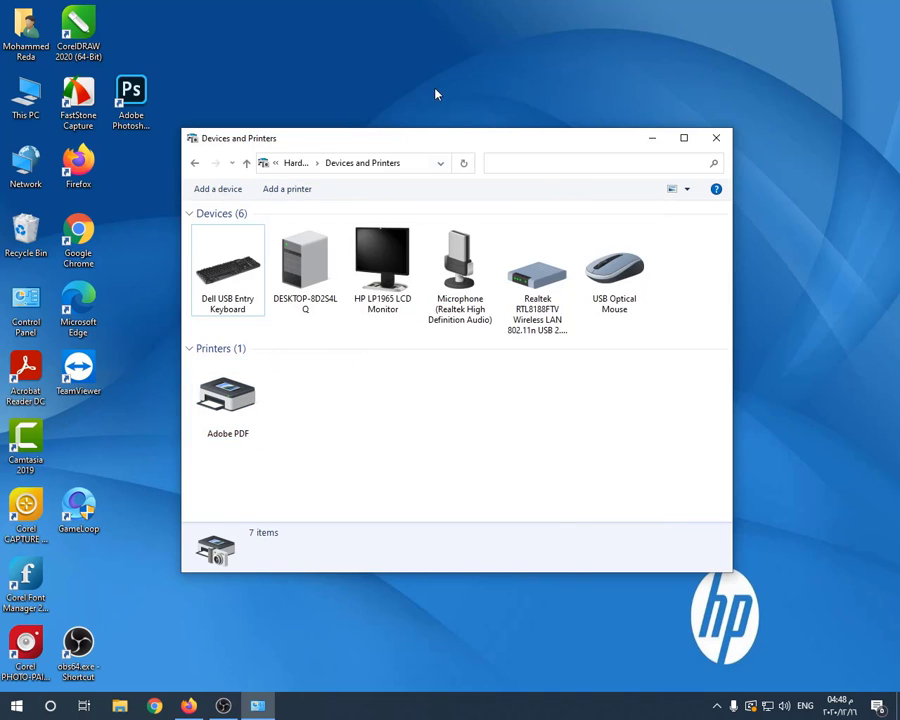
Set the Adobe PDF printer as the default printer and close Devices and Printers.
{"action": "right_click", "coordinate": [444, 26]}
{"action": "left_click", "coordinate": [494, 64]}
{"action": "right_click", "coordinate": [213, 408]}
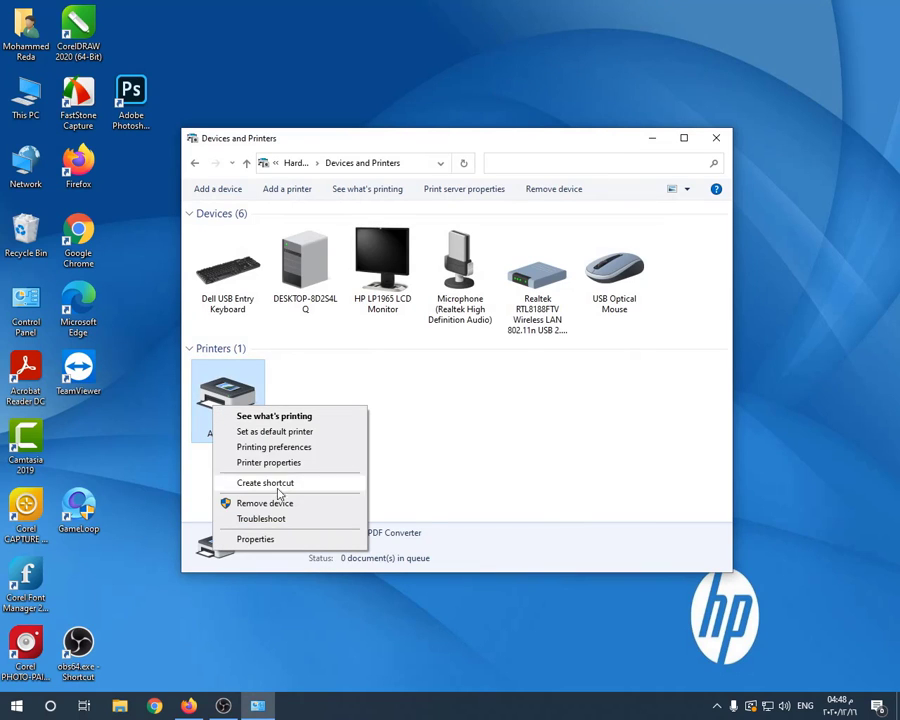
{"action": "left_click", "coordinate": [250, 431]}
{"action": "left_click", "coordinate": [474, 366]}
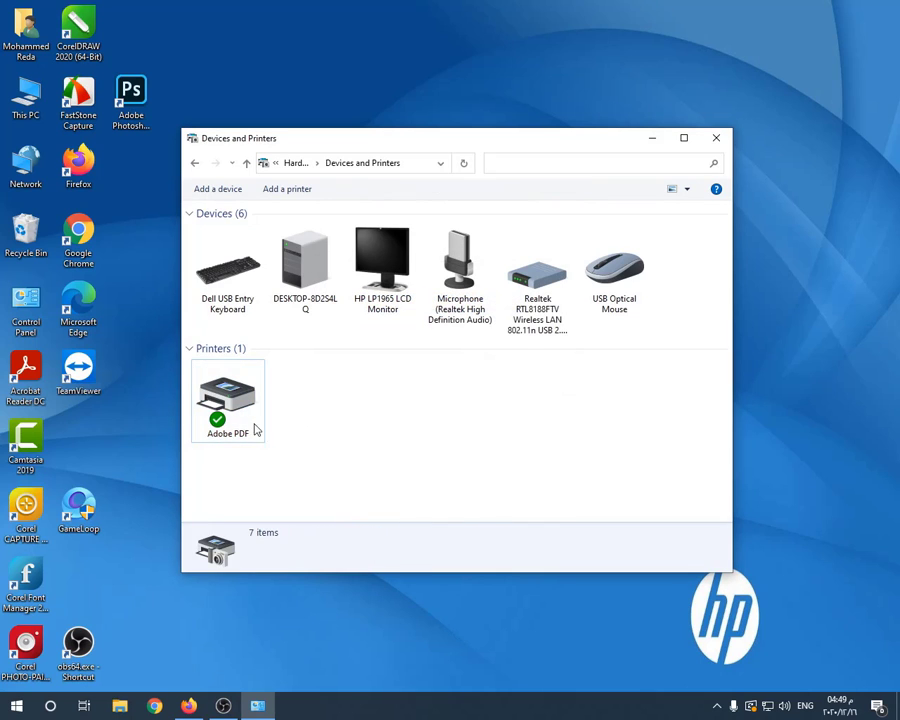
{"action": "left_click", "coordinate": [717, 134]}
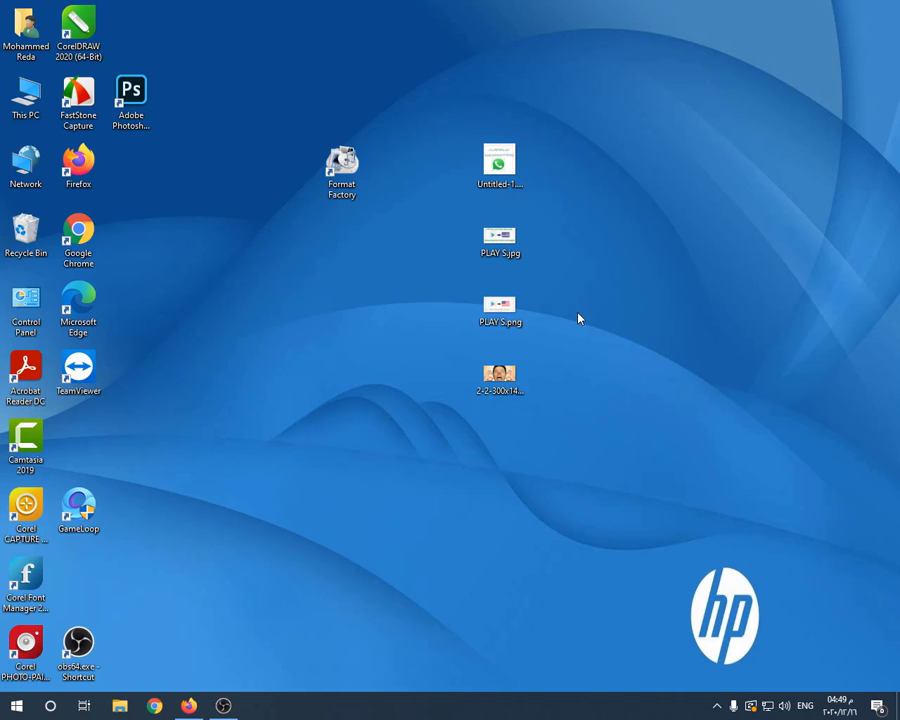
Open the four desktop pictures together for printing and choose Adobe PDF as the printer.
{"action": "left_click_drag", "start_coordinate": [589, 74], "coordinate": [418, 570]}
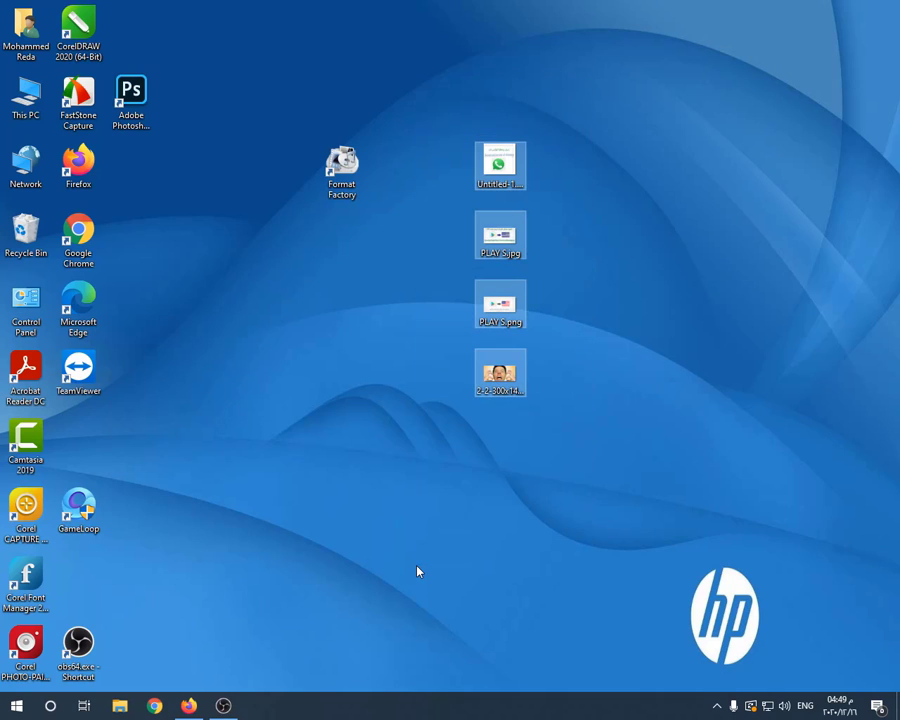
{"action": "key", "text": "Menu"}
{"action": "left_click", "coordinate": [644, 179]}
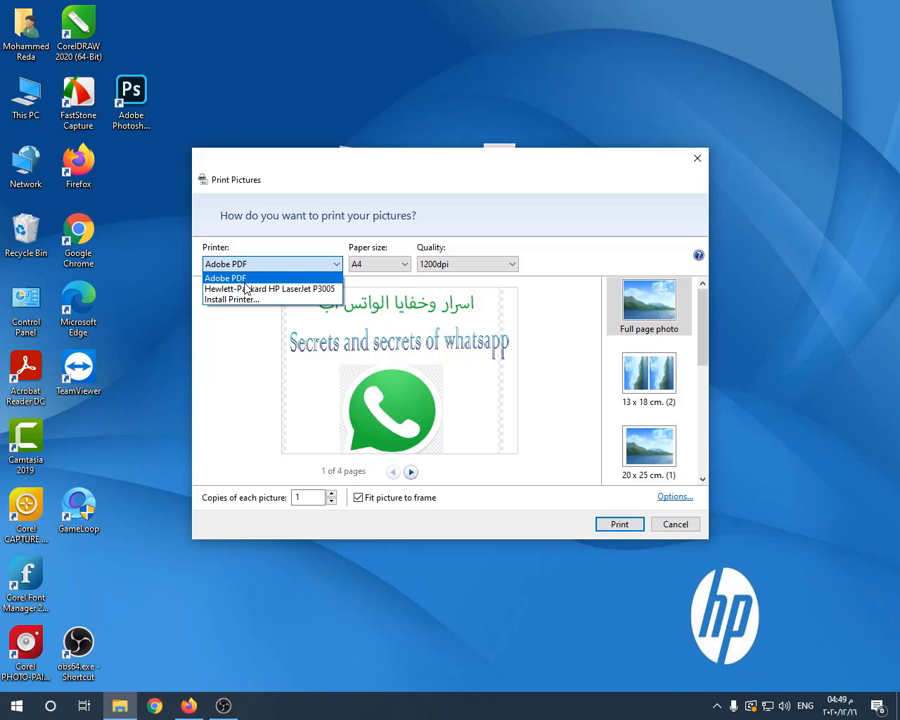
{"action": "left_click", "coordinate": [245, 279]}
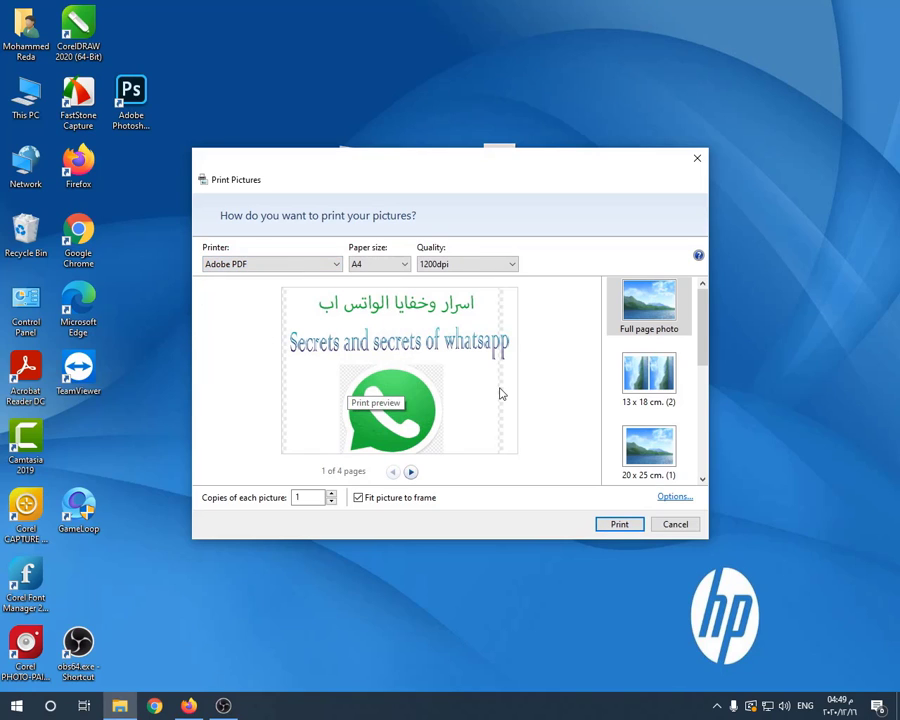
Print the pictures to Full page photo.pdf on the Desktop and move the Print Pictures dialog toward the desktop's upper-left area.
{"action": "left_click", "coordinate": [620, 525]}
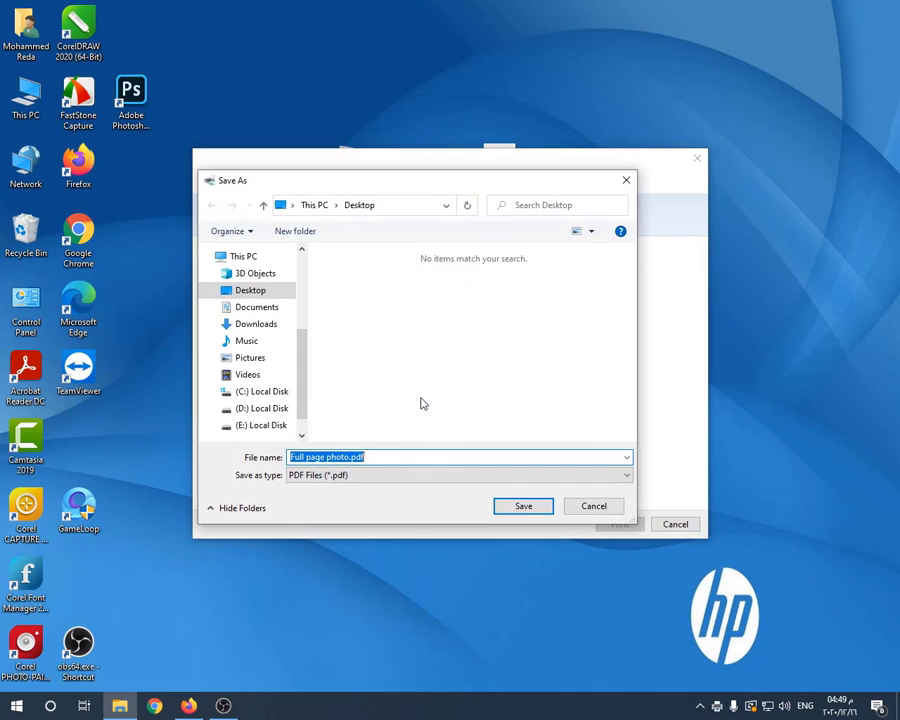
{"action": "left_click", "coordinate": [528, 509]}
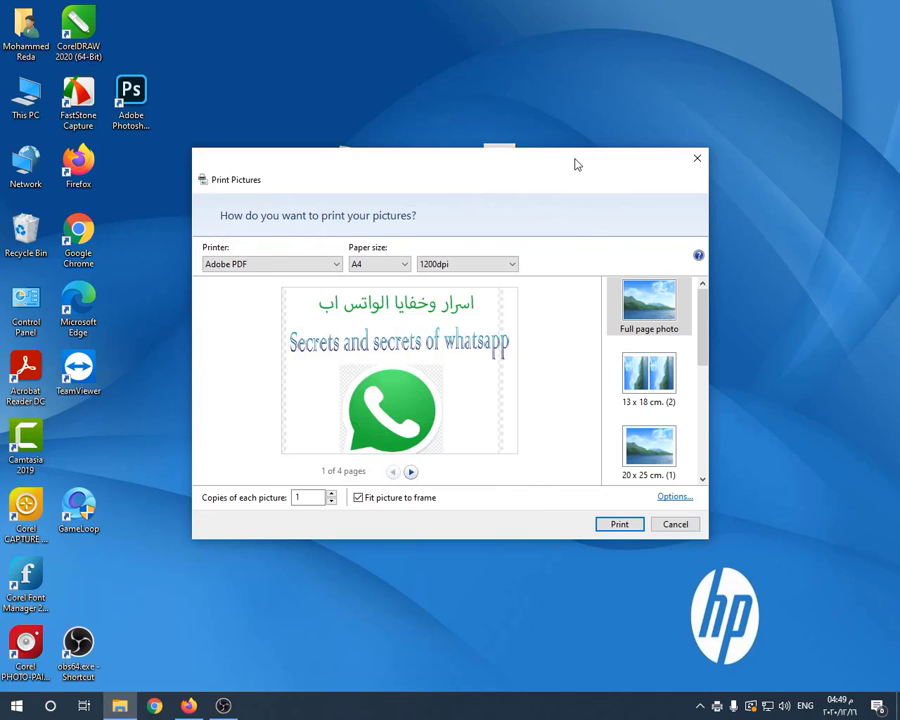
{"action": "left_click_drag", "start_coordinate": [576, 164], "coordinate": [436, 66]}
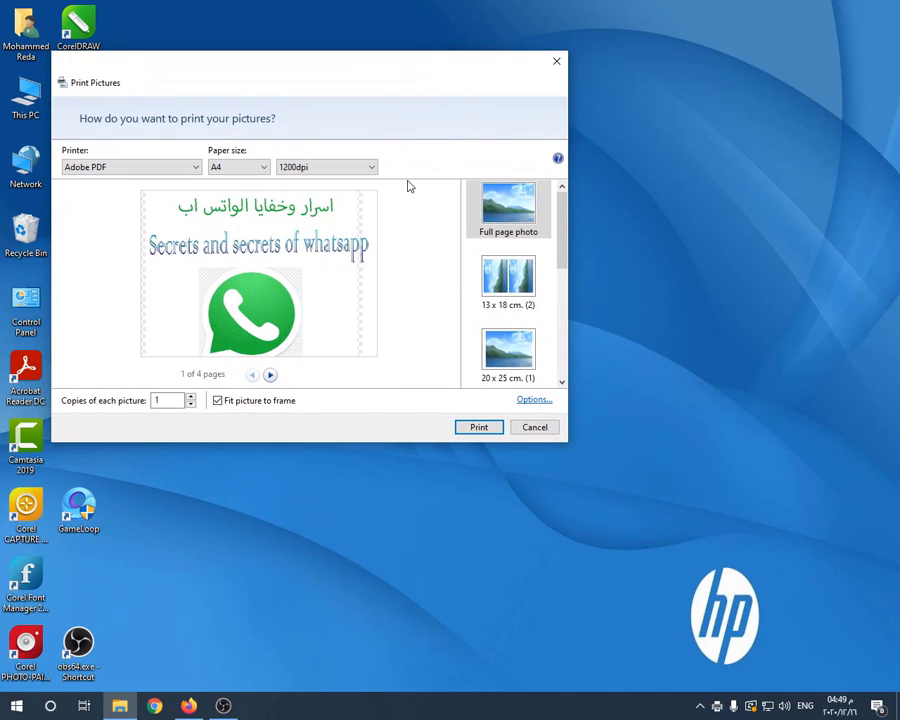